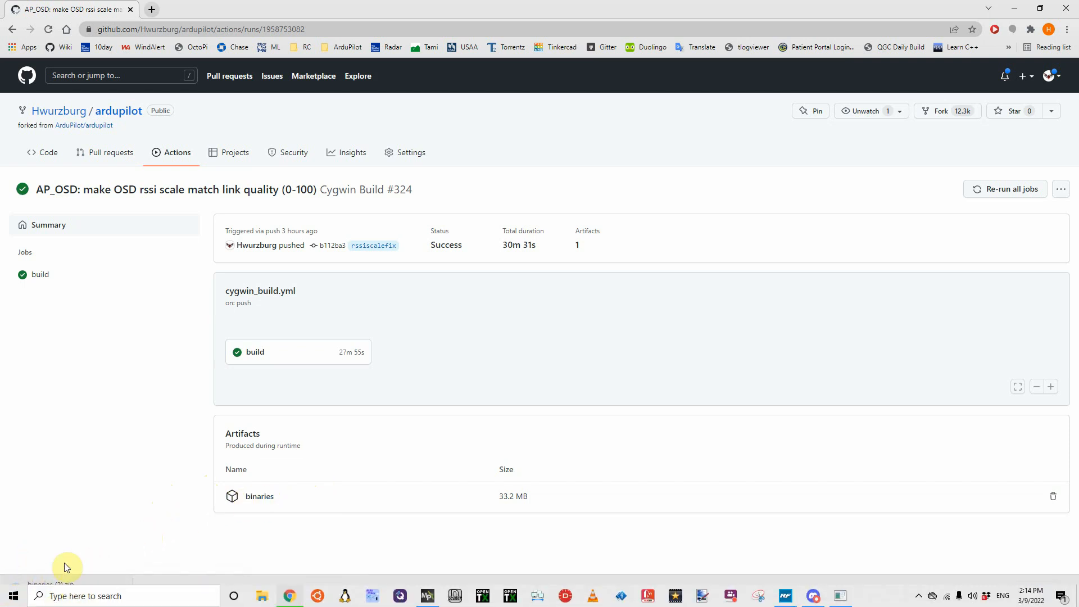
Step: Keep the downloaded archive binaries (2).zip despite the browser's download block and open it
{"action": "left_click", "coordinate": [77, 597]}
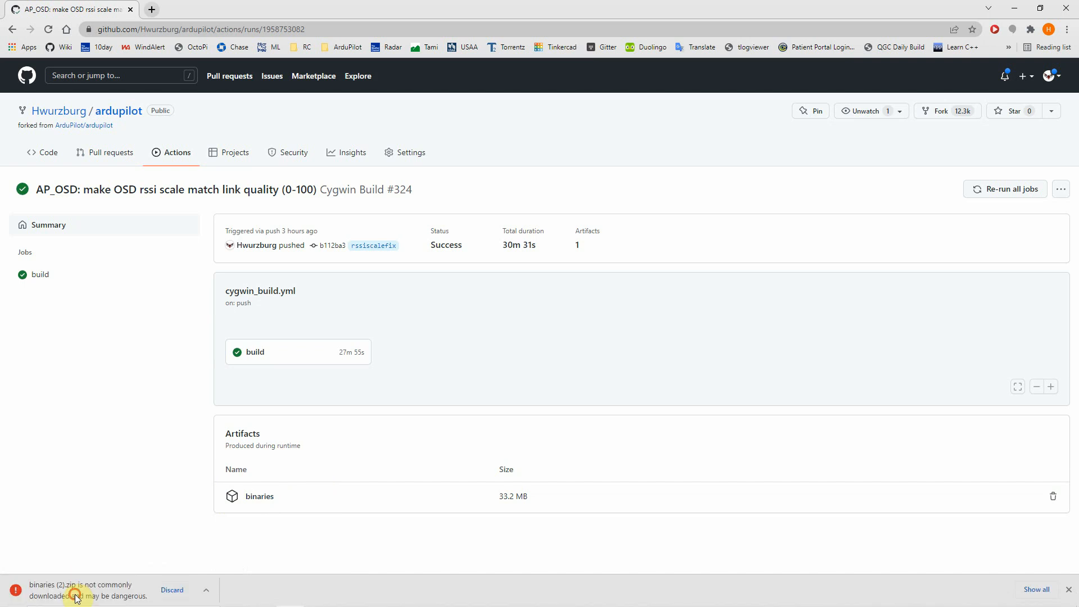
{"action": "left_click", "coordinate": [208, 590]}
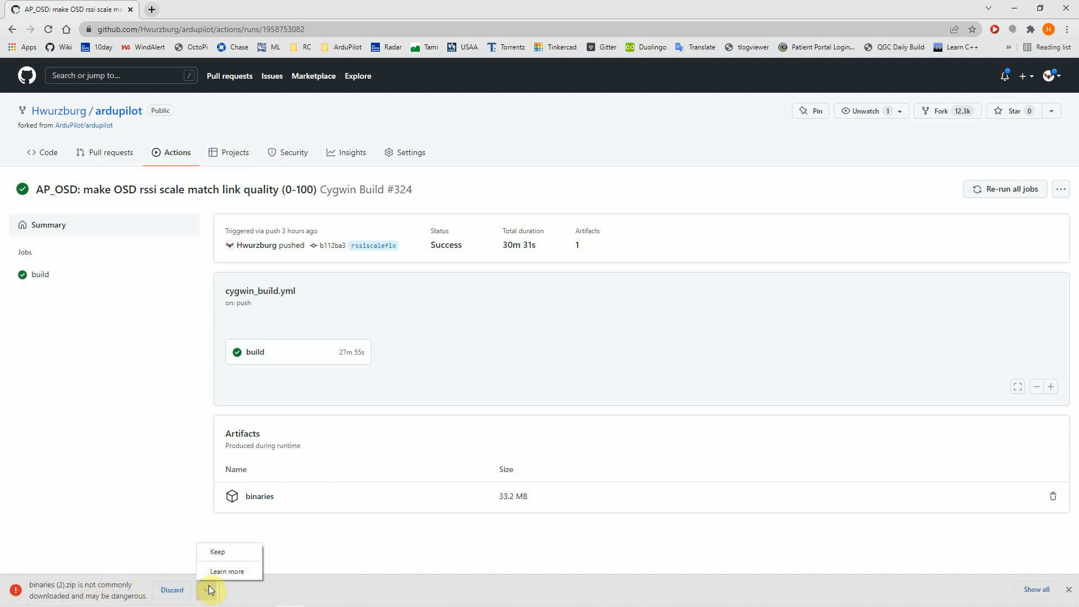
{"action": "left_click", "coordinate": [217, 552]}
{"action": "left_click", "coordinate": [52, 592]}
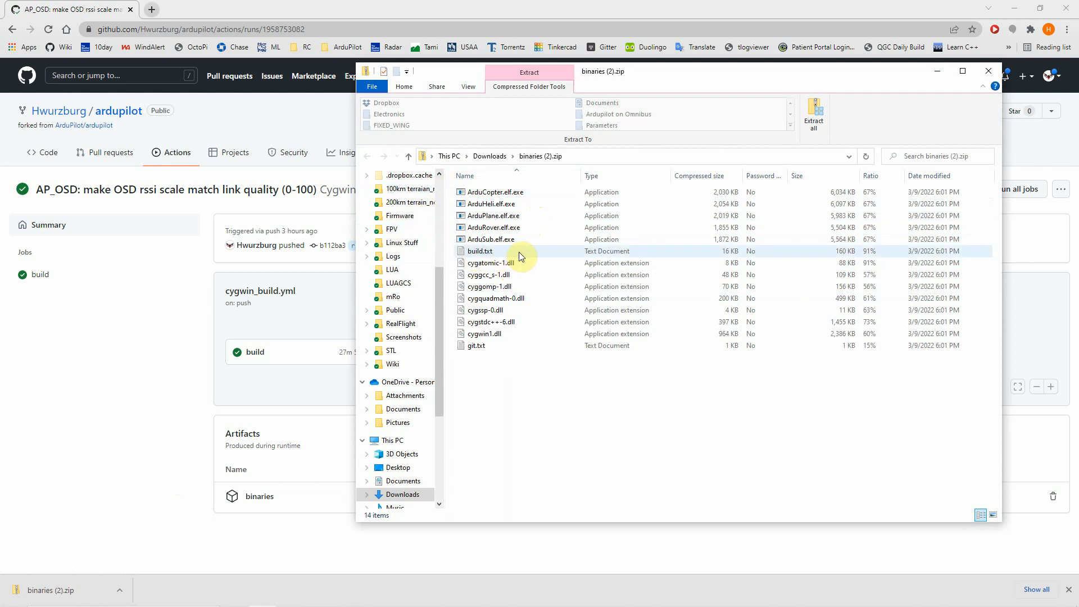
Step: Copy ArduPlane.elf.exe from the binaries (2).zip archive
{"action": "left_click", "coordinate": [497, 219]}
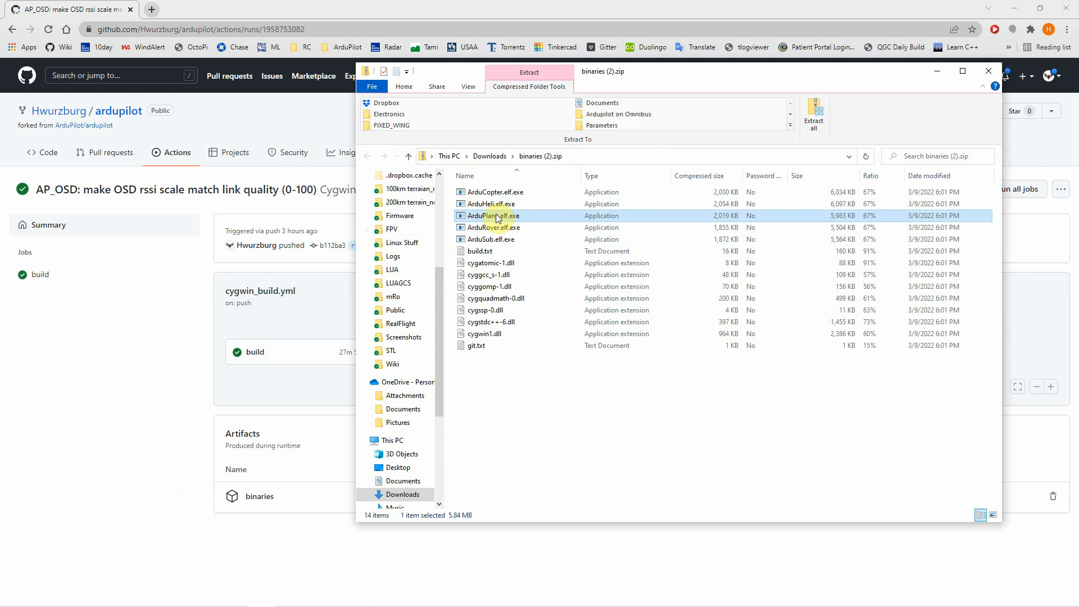
{"action": "right_click", "coordinate": [497, 217]}
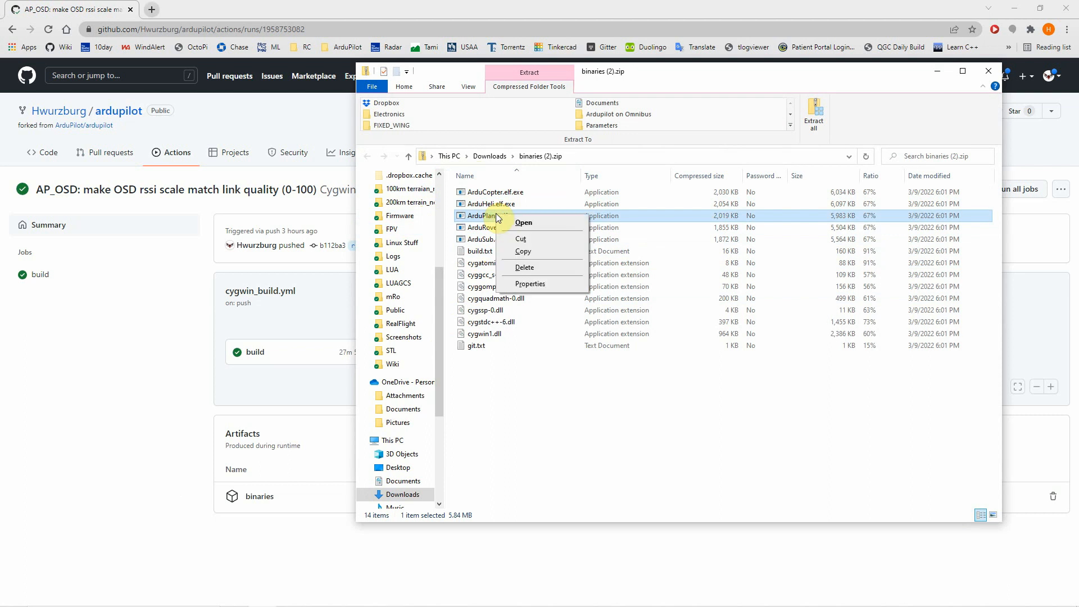
{"action": "left_click", "coordinate": [531, 255]}
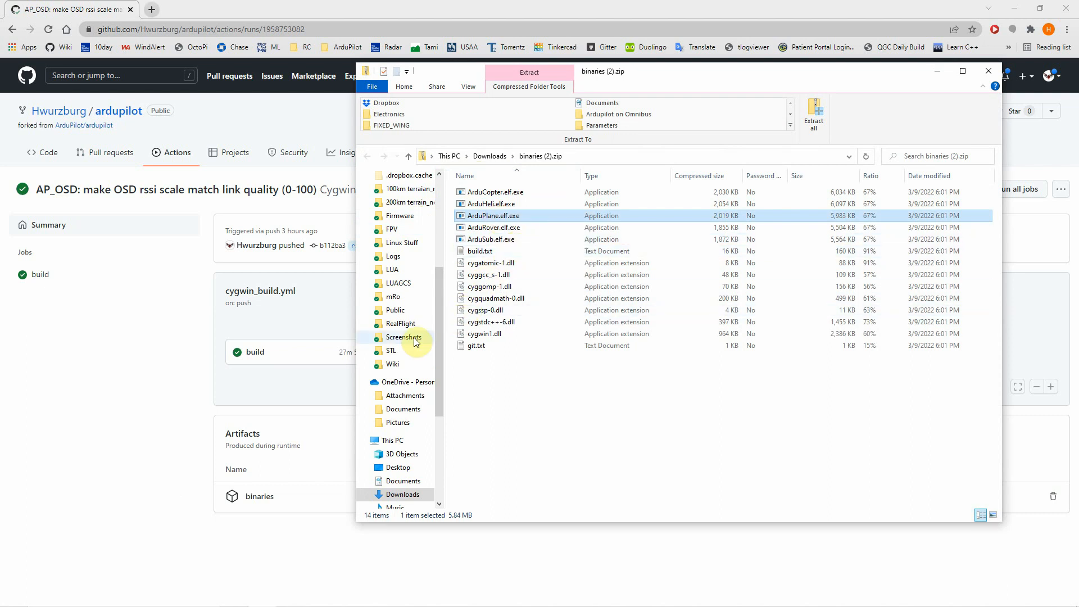
Step: Open the sitl folder inside the Mission Planner folder in Documents
{"action": "left_click", "coordinate": [403, 482]}
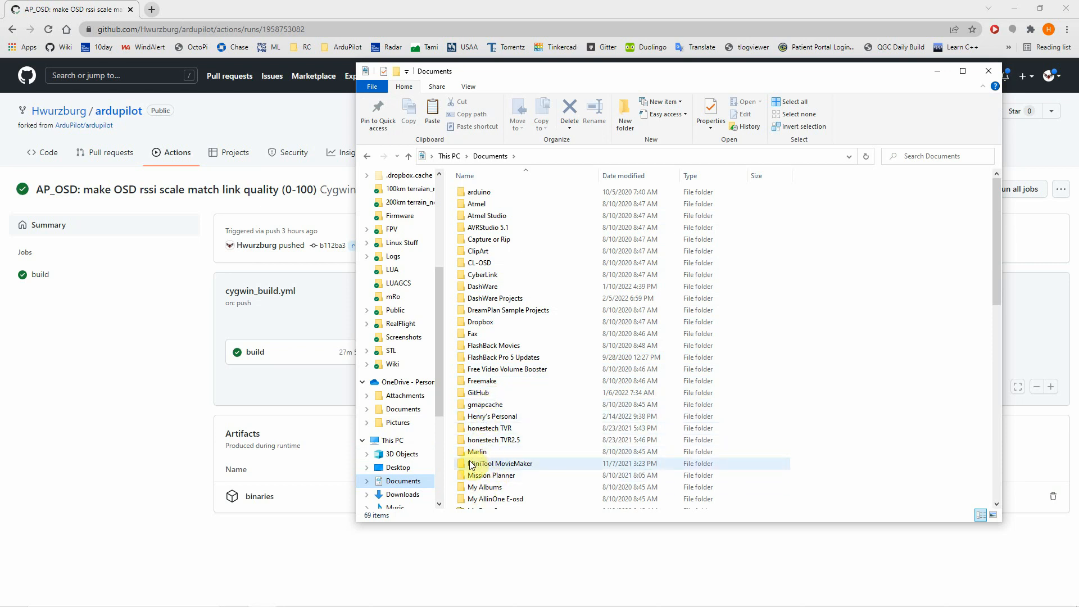
{"action": "left_click", "coordinate": [485, 475]}
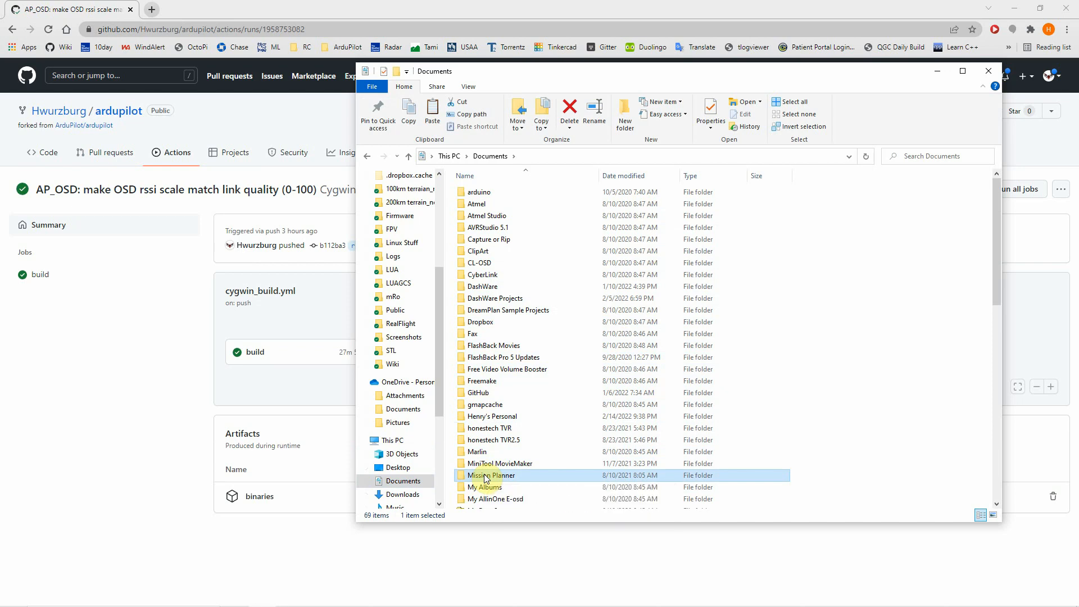
{"action": "double_click", "coordinate": [484, 475]}
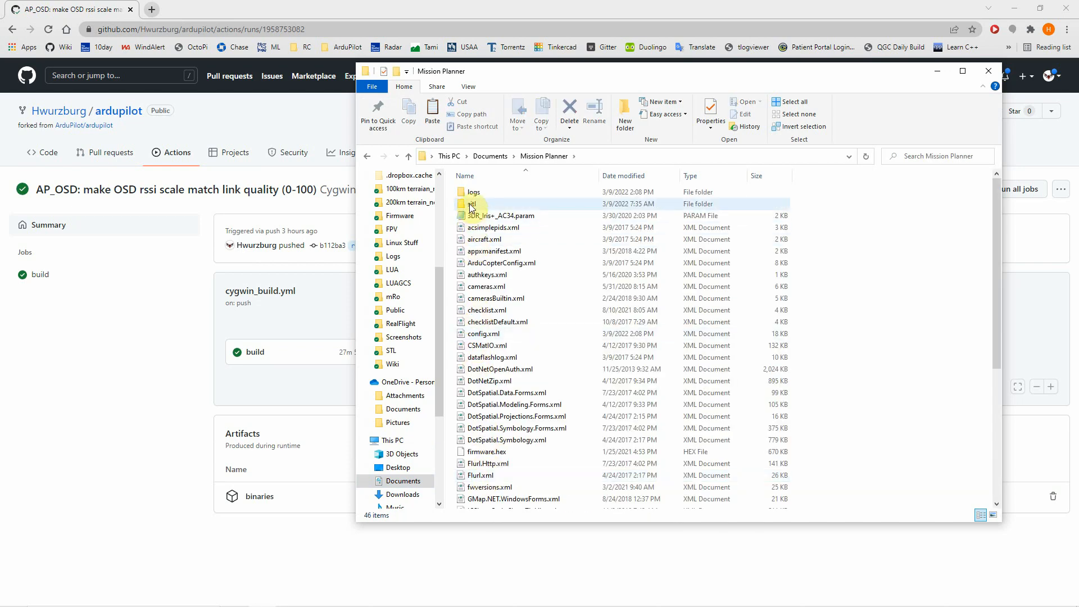
{"action": "left_click", "coordinate": [470, 205]}
{"action": "double_click", "coordinate": [470, 206]}
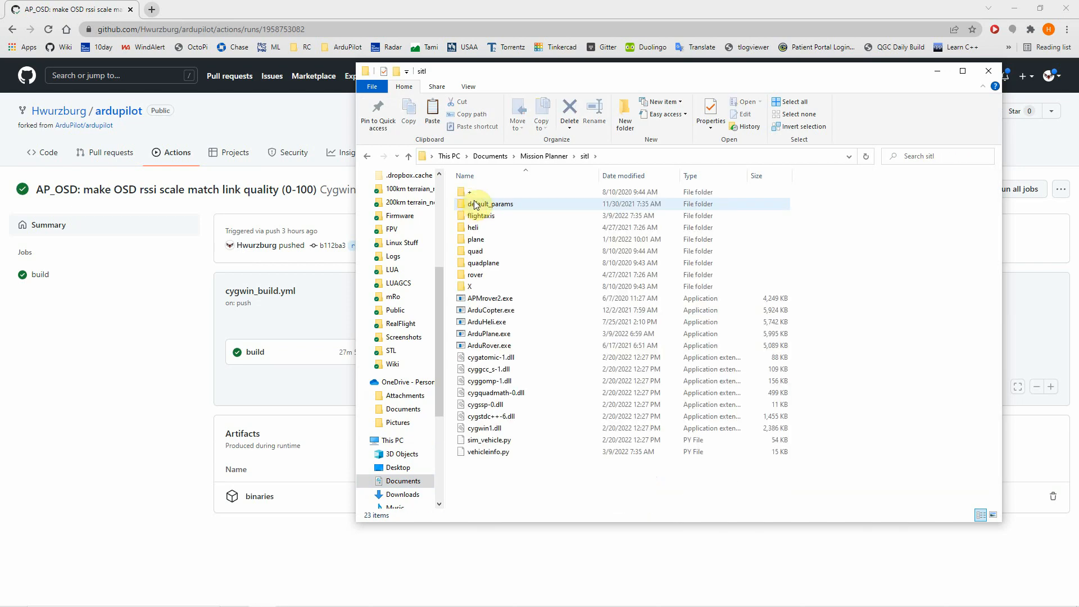
Step: Delete the existing ArduPlane.exe from the sitl folder
{"action": "left_click", "coordinate": [491, 335]}
{"action": "right_click", "coordinate": [489, 332]}
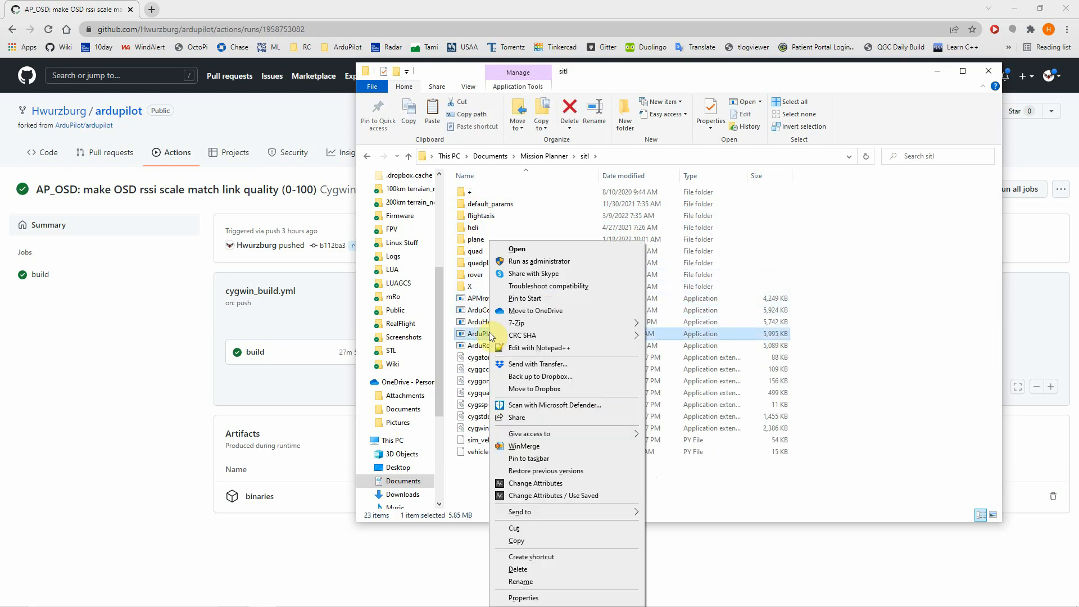
{"action": "left_click", "coordinate": [527, 569]}
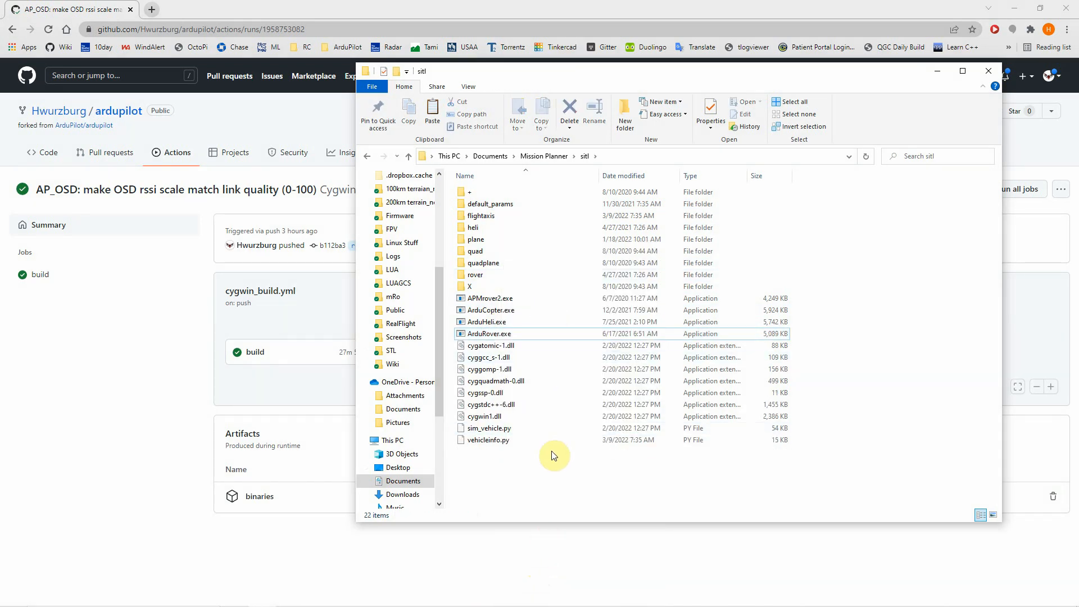
Step: Paste the copied ArduPlane.elf.exe into the sitl folder and rename it to ArduPlane.exe
{"action": "right_click", "coordinate": [548, 472]}
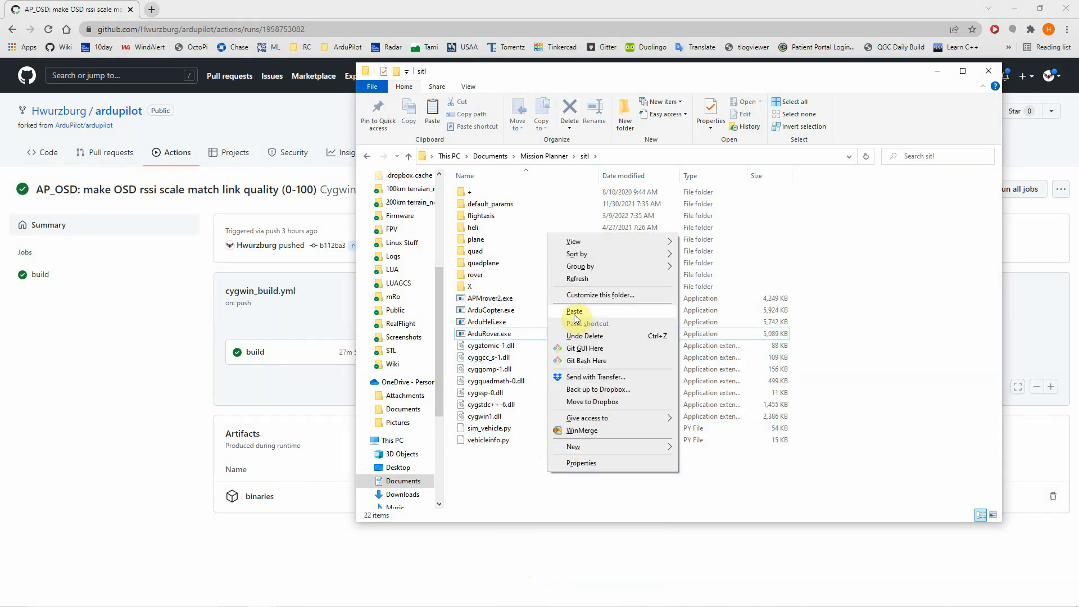
{"action": "left_click", "coordinate": [579, 336]}
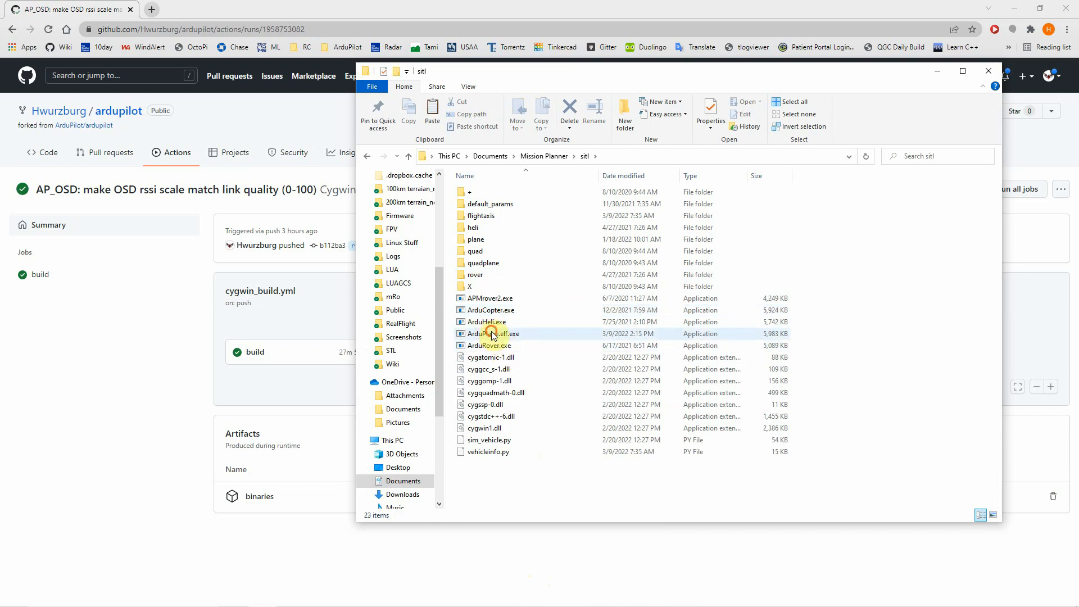
{"action": "left_click", "coordinate": [491, 333]}
{"action": "left_click", "coordinate": [492, 334]}
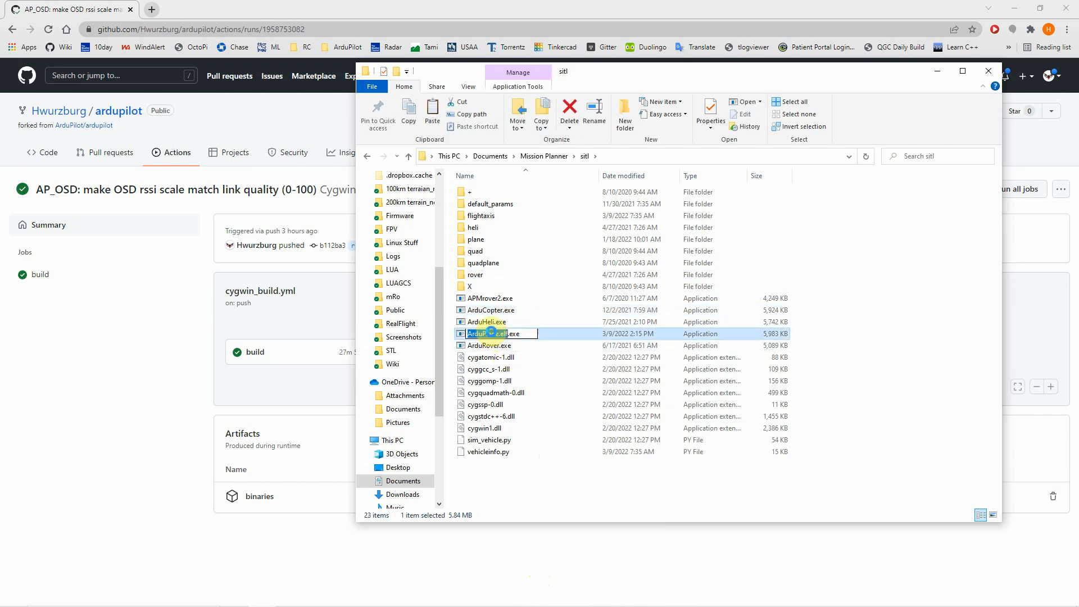
{"action": "left_click", "coordinate": [510, 335]}
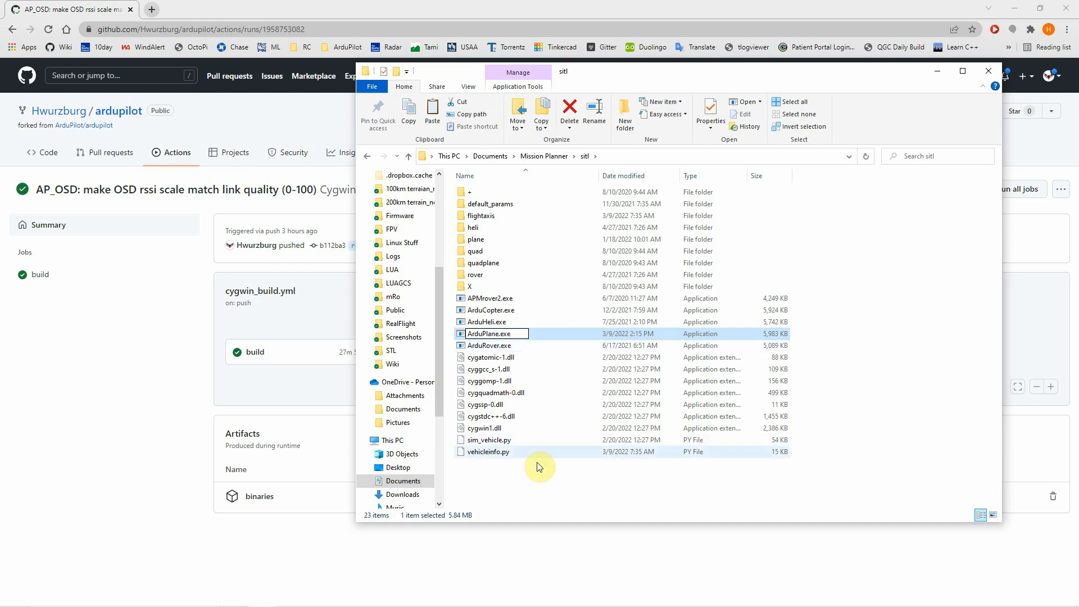
{"action": "left_click", "coordinate": [531, 480]}
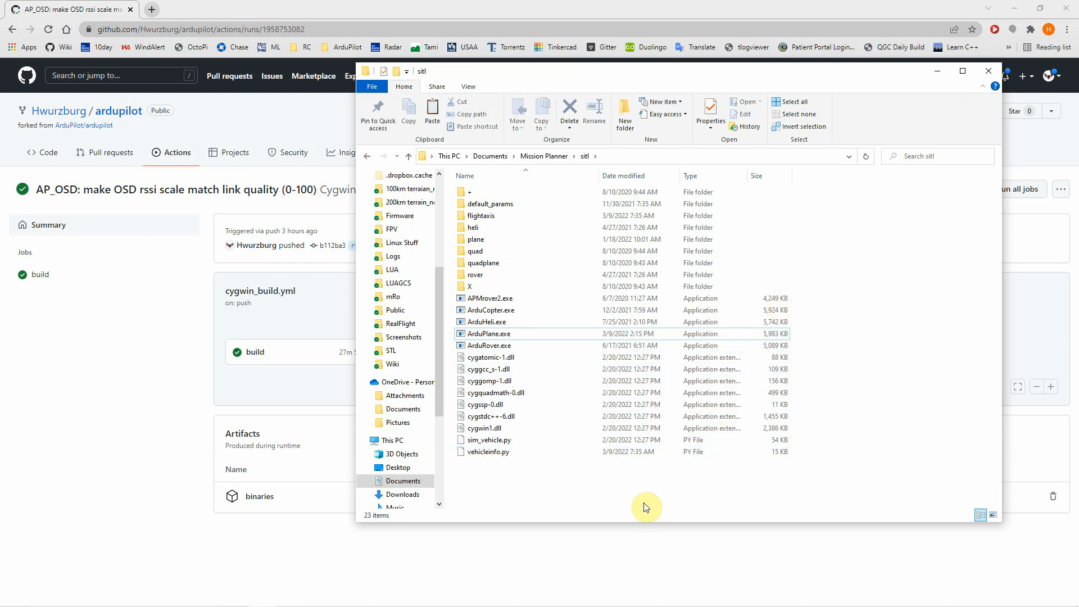
Step: Bring the RealFlight and Mission Planner windows to the front, leaving Mission Planner active
{"action": "key", "text": "alt+Tab"}
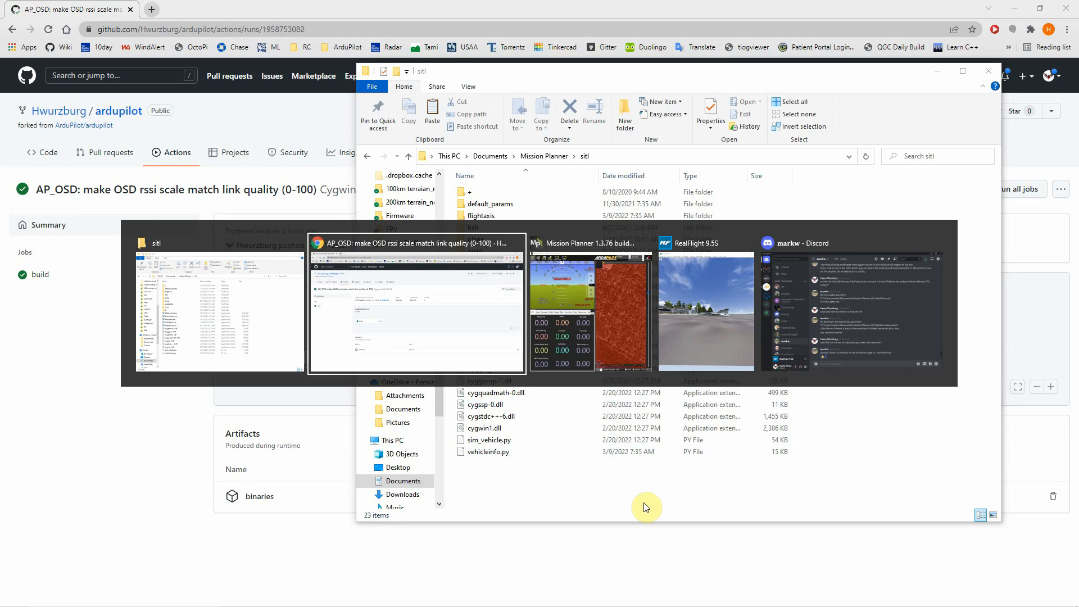
{"action": "left_click", "coordinate": [599, 326]}
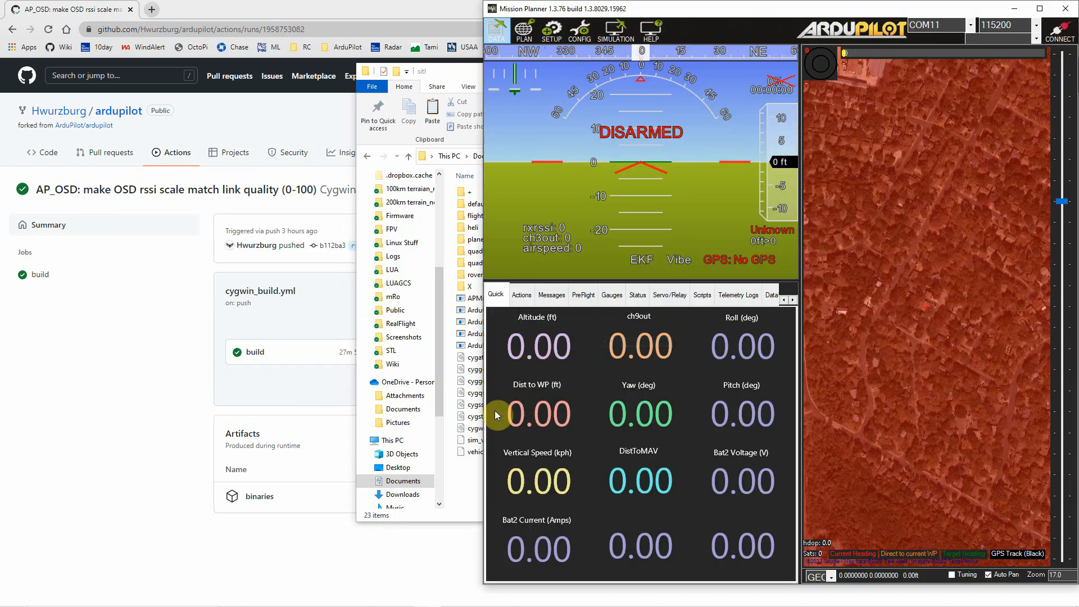
{"action": "key", "text": "alt+Tab"}
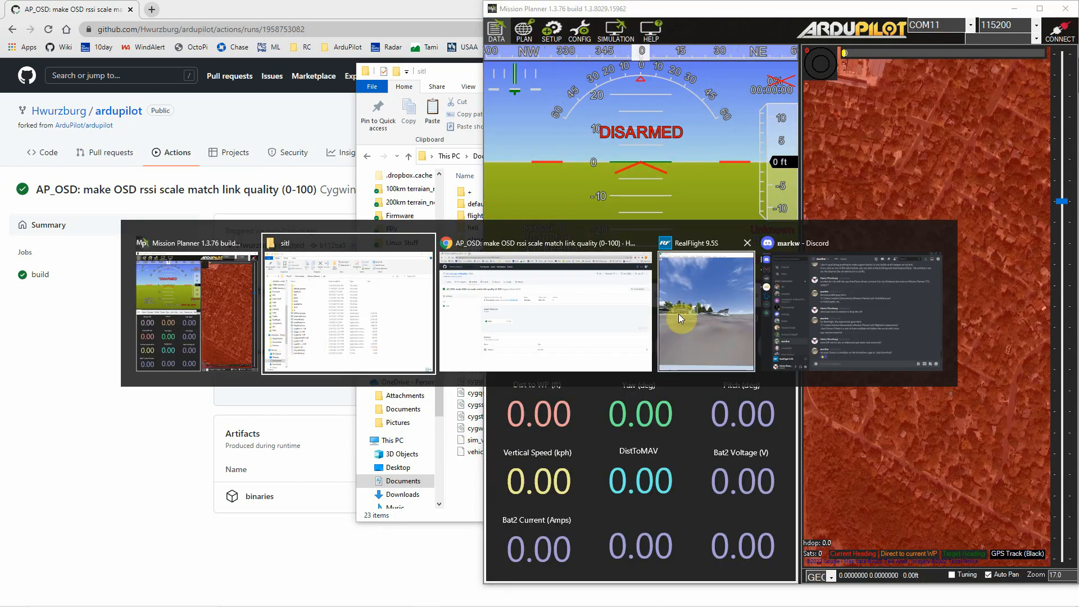
{"action": "left_click", "coordinate": [696, 309]}
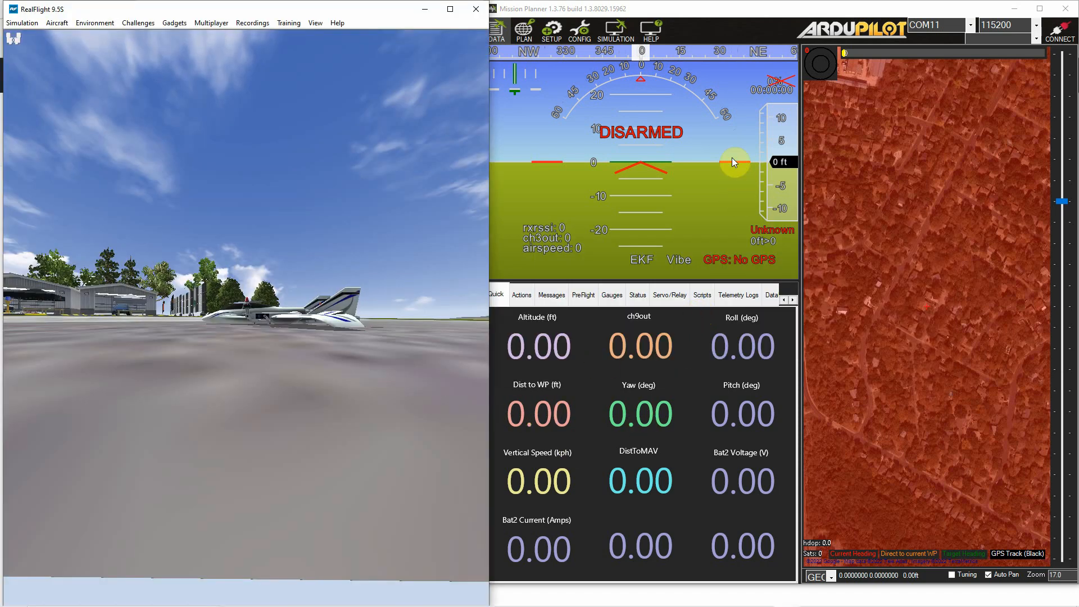
{"action": "left_click", "coordinate": [714, 12]}
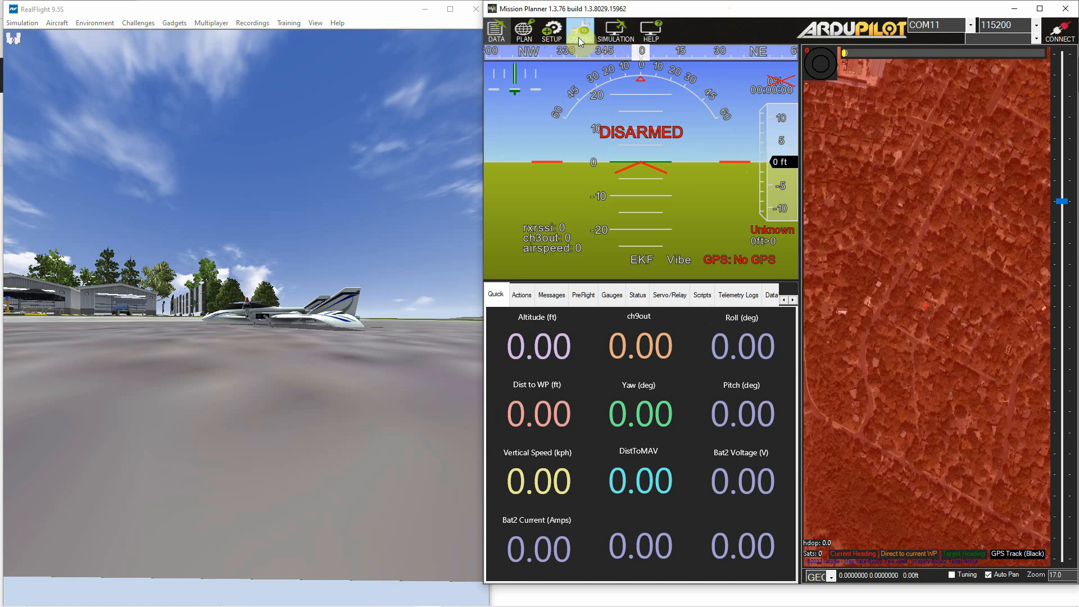
Step: Start a Plane firmware simulation with Skip Download enabled and the model set to flightaxis
{"action": "left_click", "coordinate": [621, 37]}
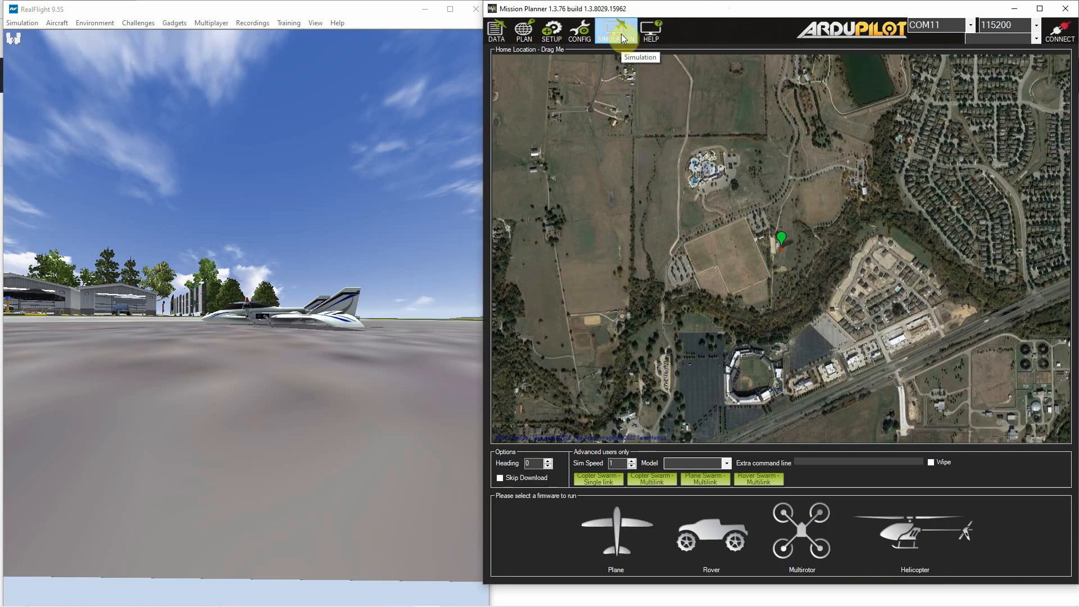
{"action": "left_click", "coordinate": [500, 477]}
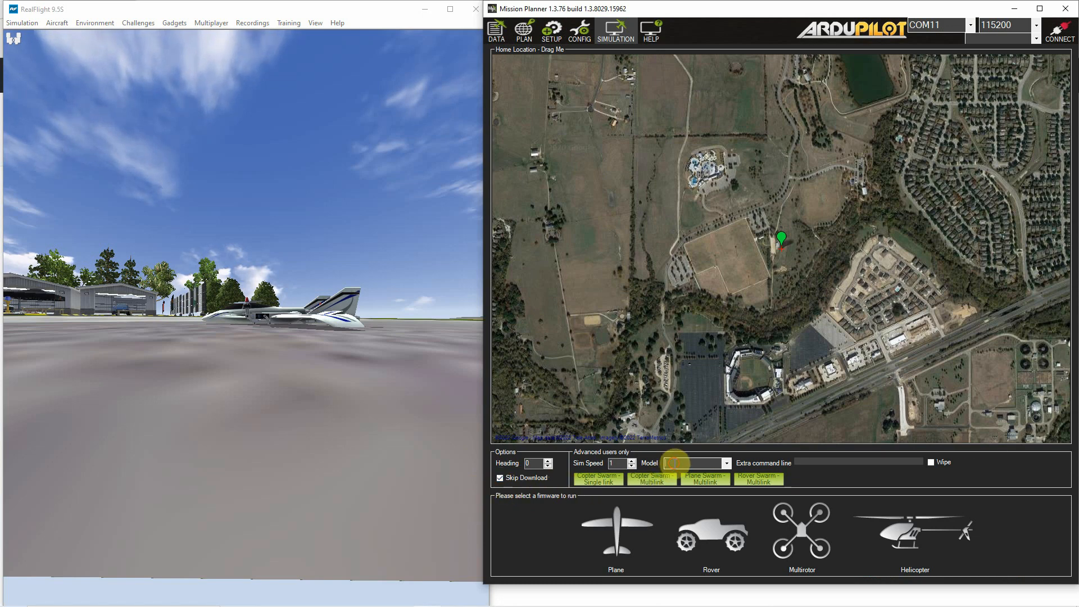
{"action": "type", "text": "flightaxis"}
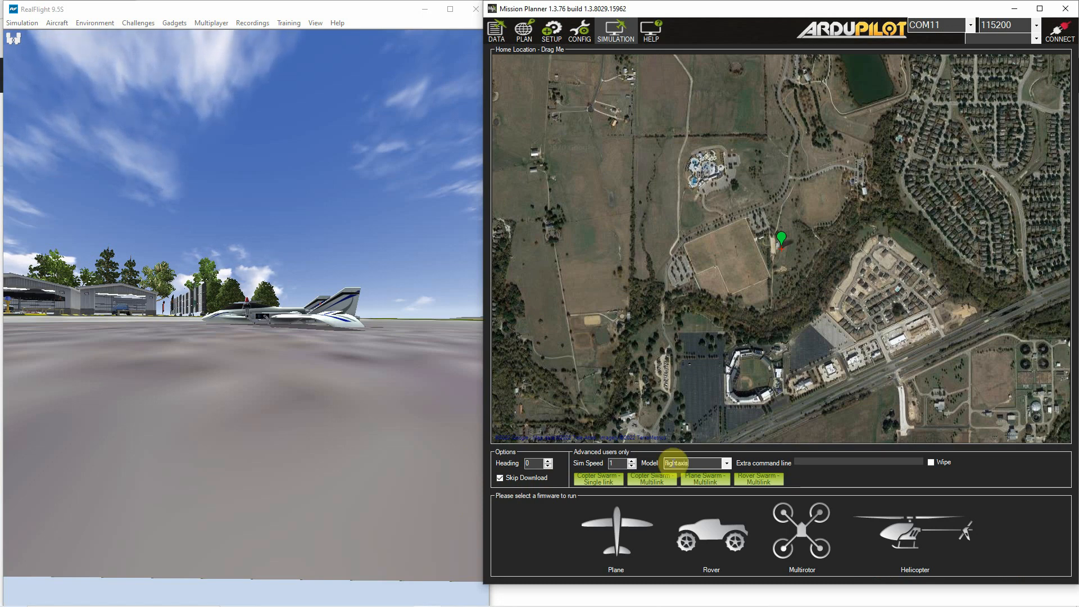
{"action": "left_click", "coordinate": [615, 518]}
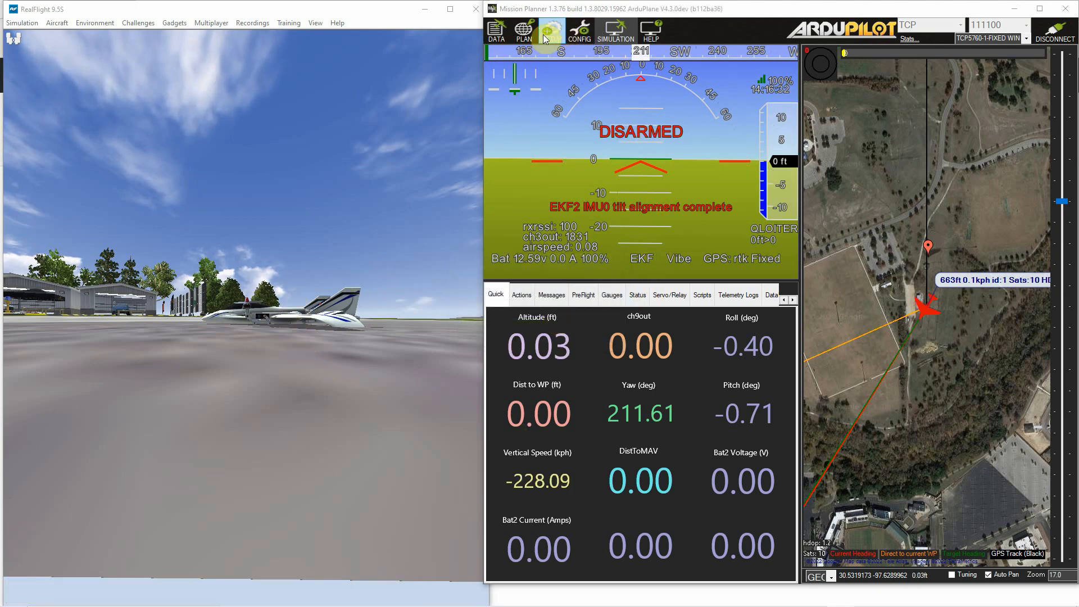
Step: Examine the vehicle's messages for the running firmware version, and bring up the flight actions
{"action": "left_click", "coordinate": [557, 296]}
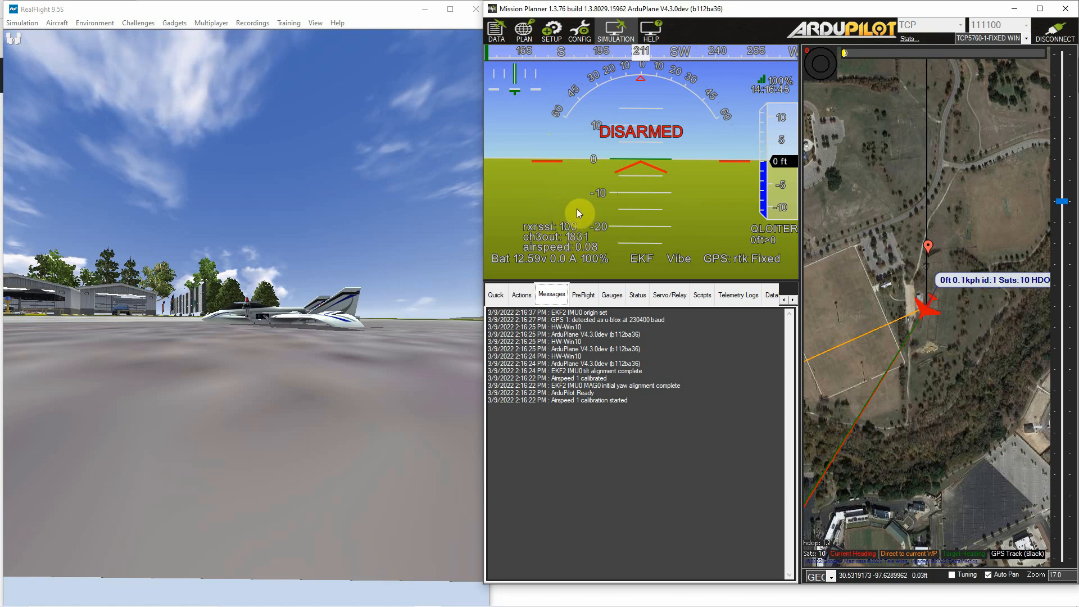
{"action": "left_click", "coordinate": [527, 33]}
{"action": "left_click", "coordinate": [500, 31]}
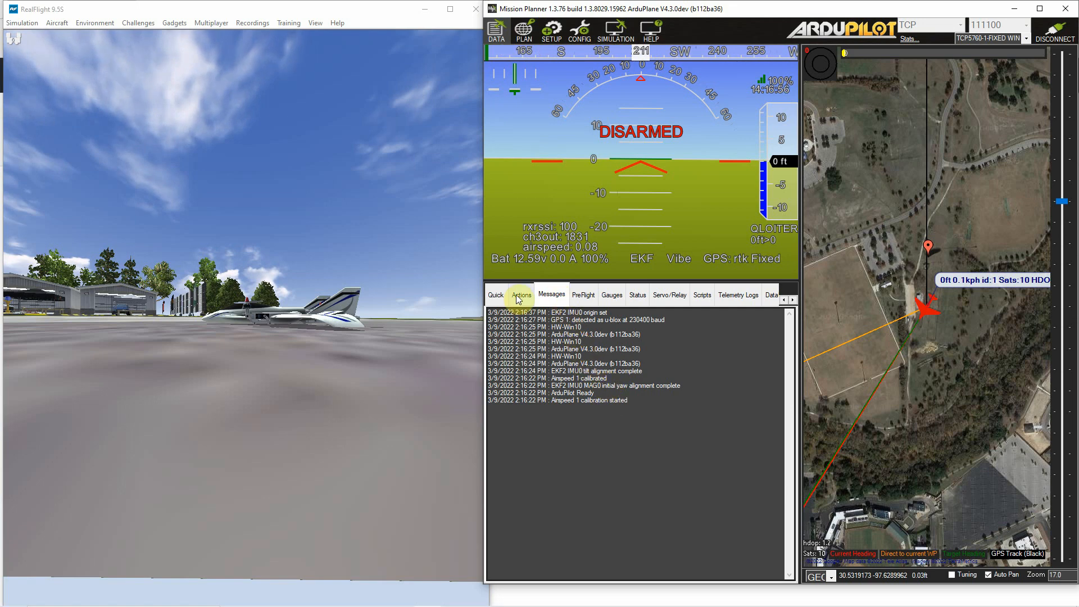
{"action": "left_click", "coordinate": [520, 298]}
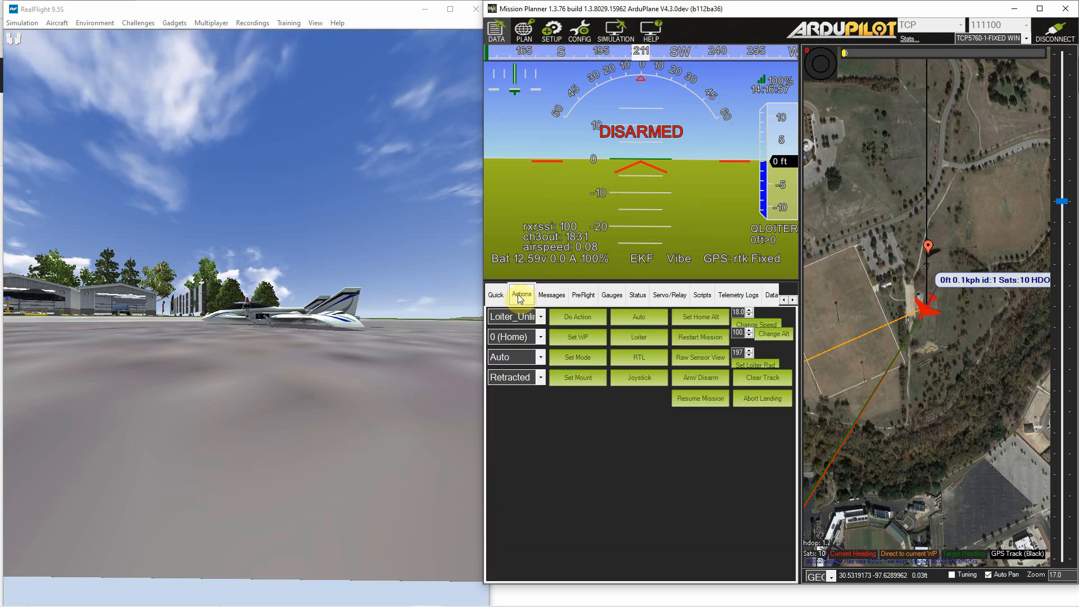
Step: Compare the full parameter tree with the Convergence_Tilt_Tri_QuadPlane parameter file from Released_Models > QuadPlanes, and accept all listed differences
{"action": "left_click", "coordinate": [576, 41]}
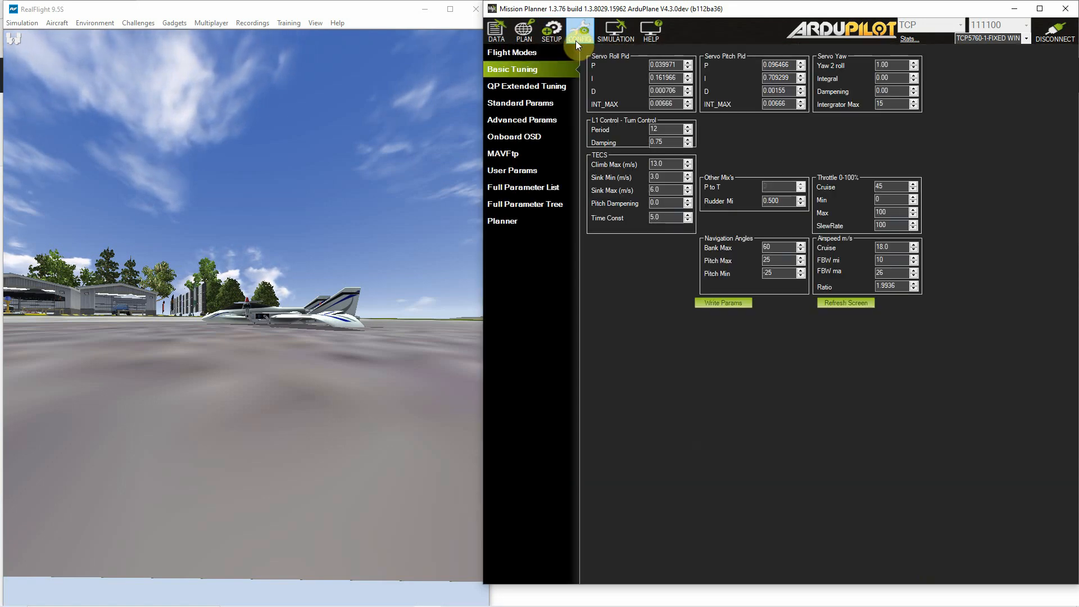
{"action": "left_click", "coordinate": [537, 208]}
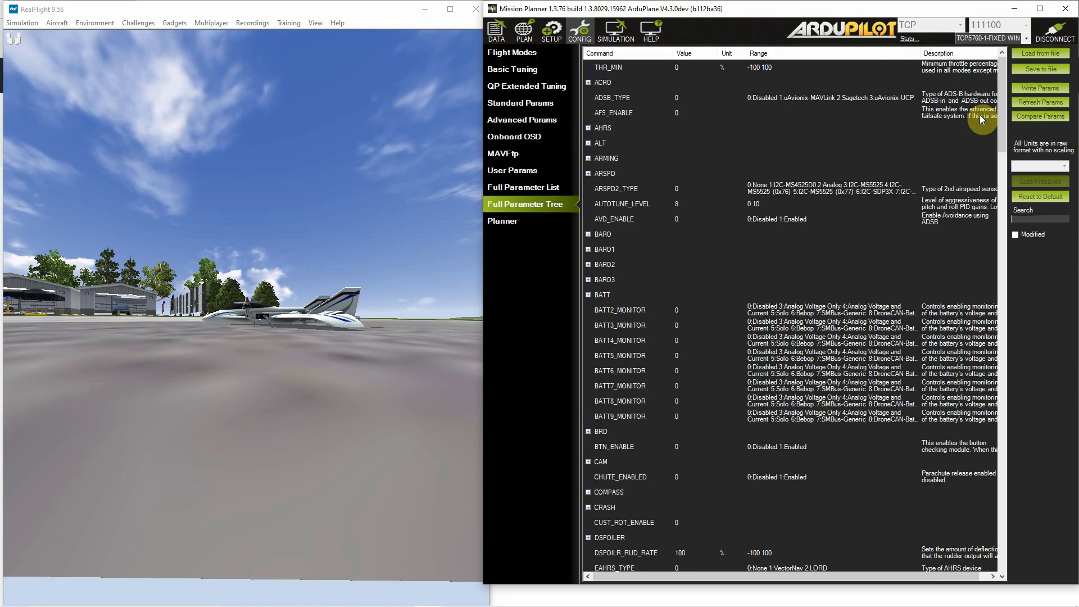
{"action": "left_click", "coordinate": [1024, 113]}
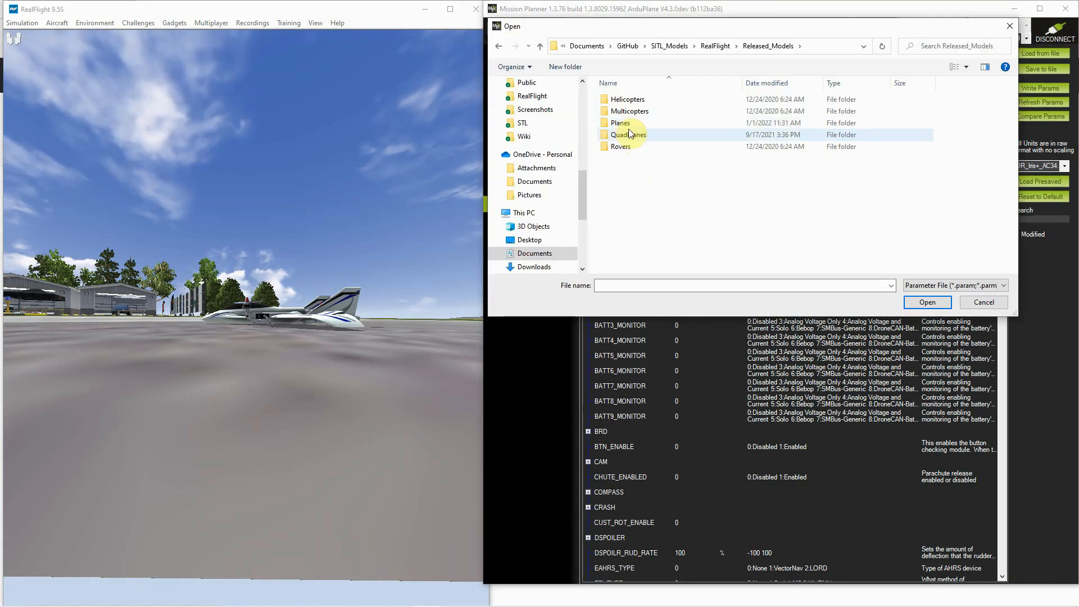
{"action": "left_click", "coordinate": [628, 135]}
{"action": "double_click", "coordinate": [629, 136]}
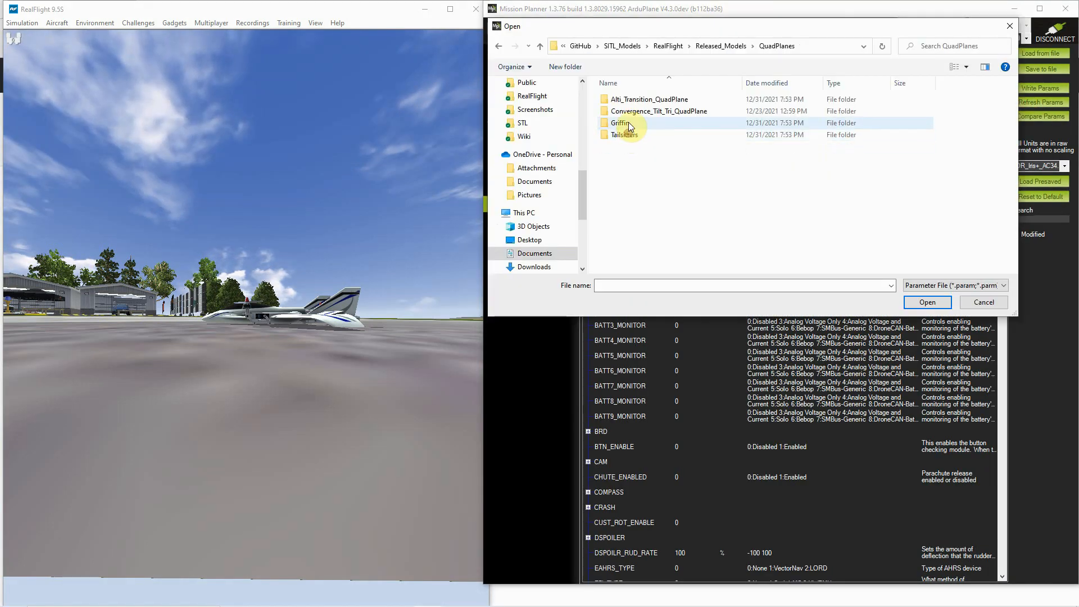
{"action": "double_click", "coordinate": [627, 110]}
{"action": "double_click", "coordinate": [627, 102]}
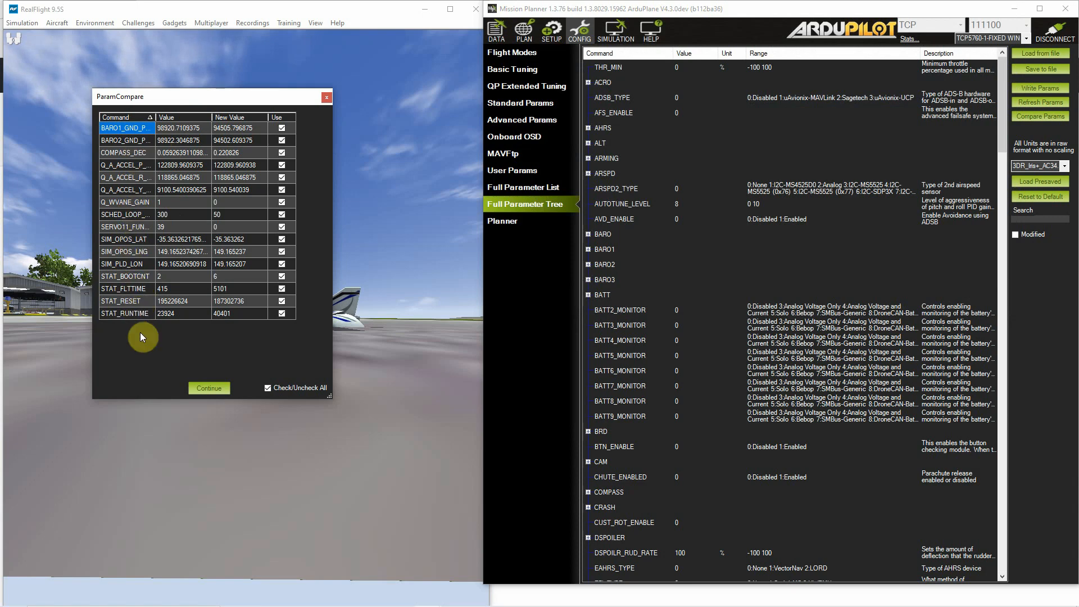
{"action": "left_click", "coordinate": [204, 388]}
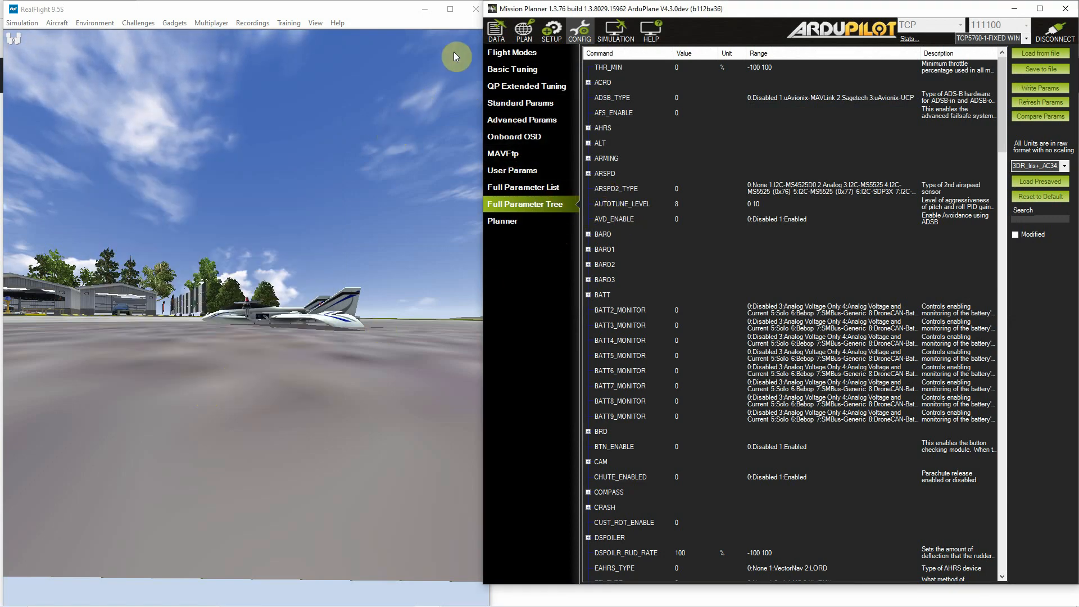
Step: Return to the flight data view and arm the simulated plane
{"action": "left_click", "coordinate": [490, 36]}
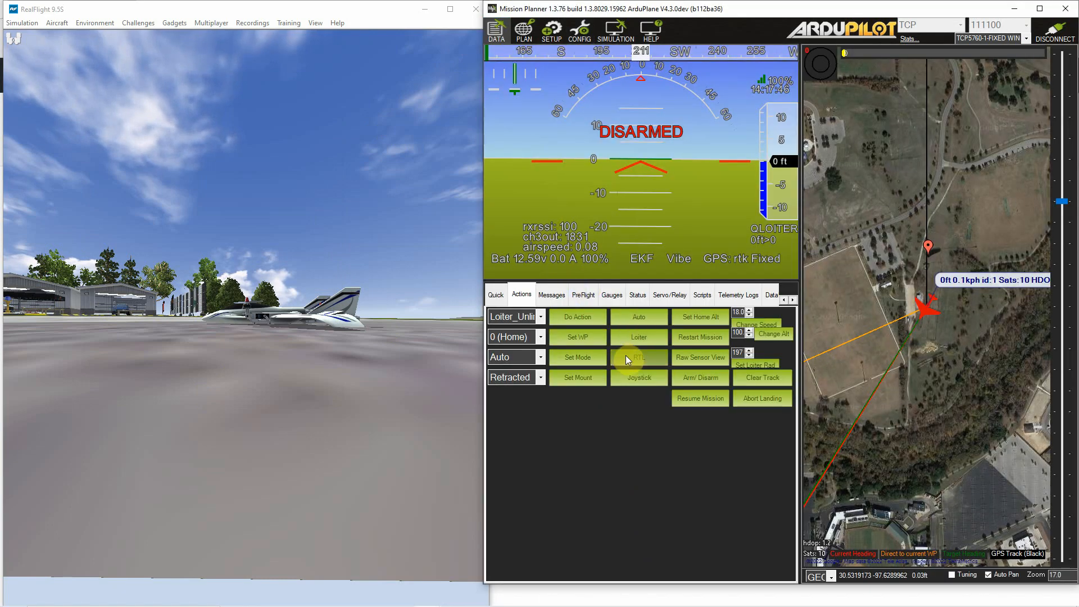
{"action": "left_click", "coordinate": [705, 382]}
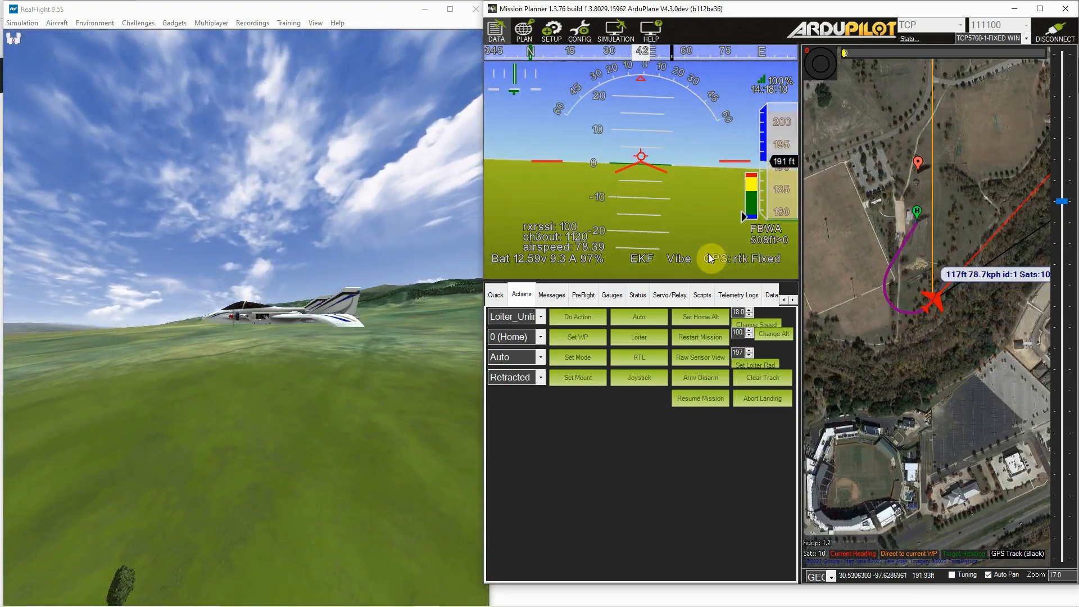
Step: Switch the flying plane's flight mode to QRTL
{"action": "left_click", "coordinate": [537, 357]}
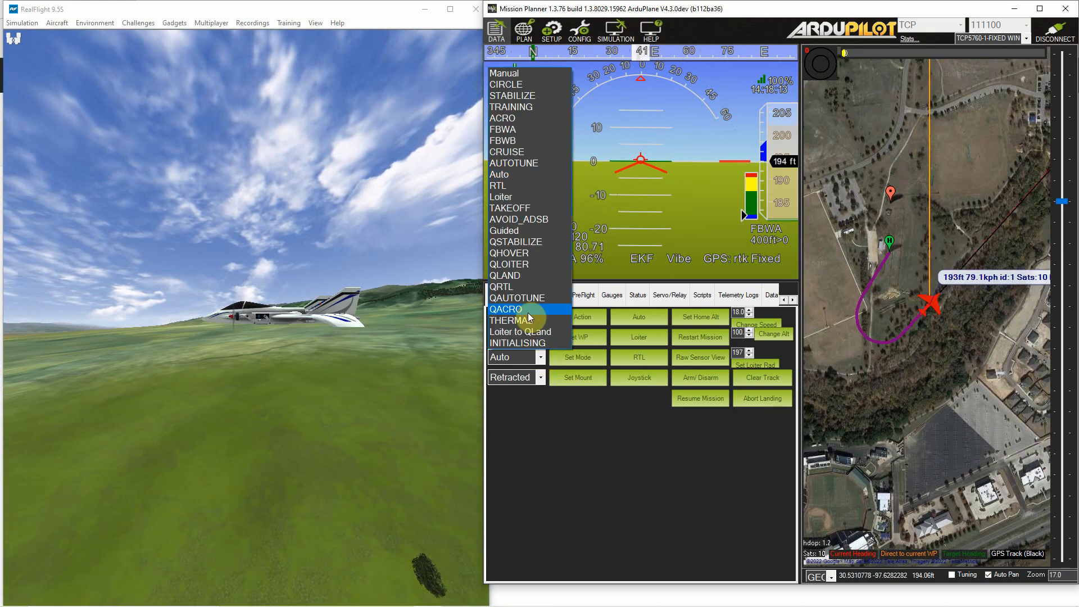
{"action": "left_click", "coordinate": [512, 287]}
{"action": "left_click", "coordinate": [567, 357]}
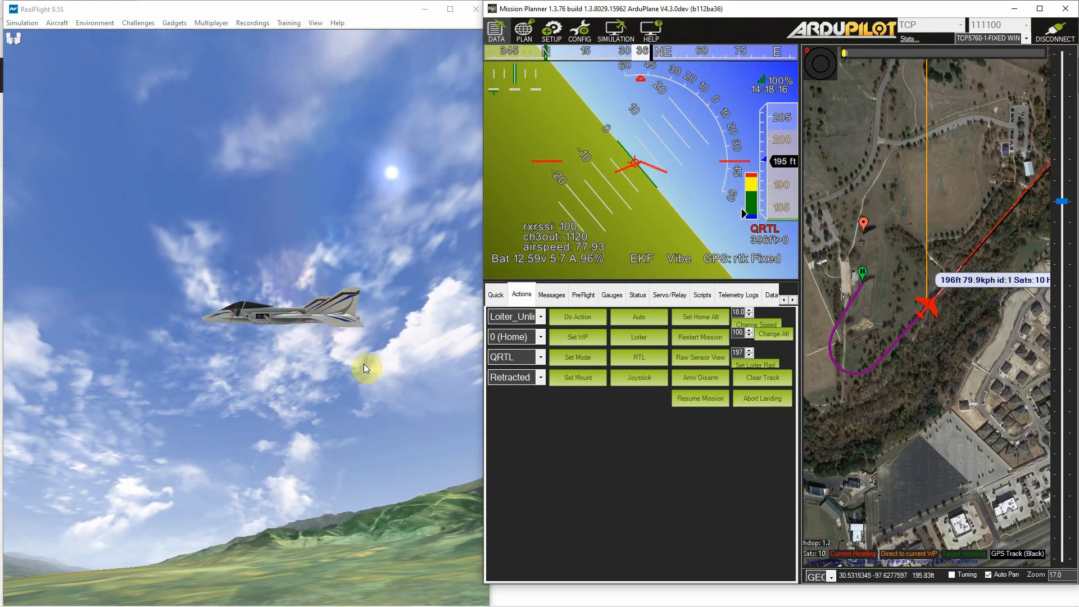